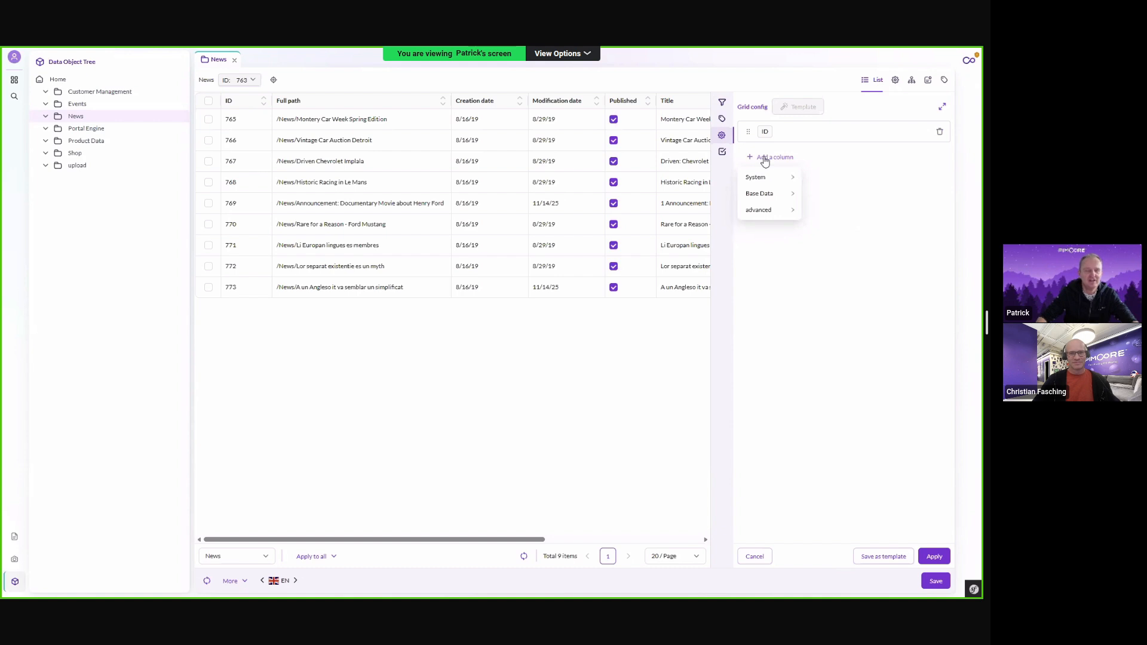
Add the Title and Short Text base data columns after ID in the News grid configuration and apply it
mouse_move(759, 194)
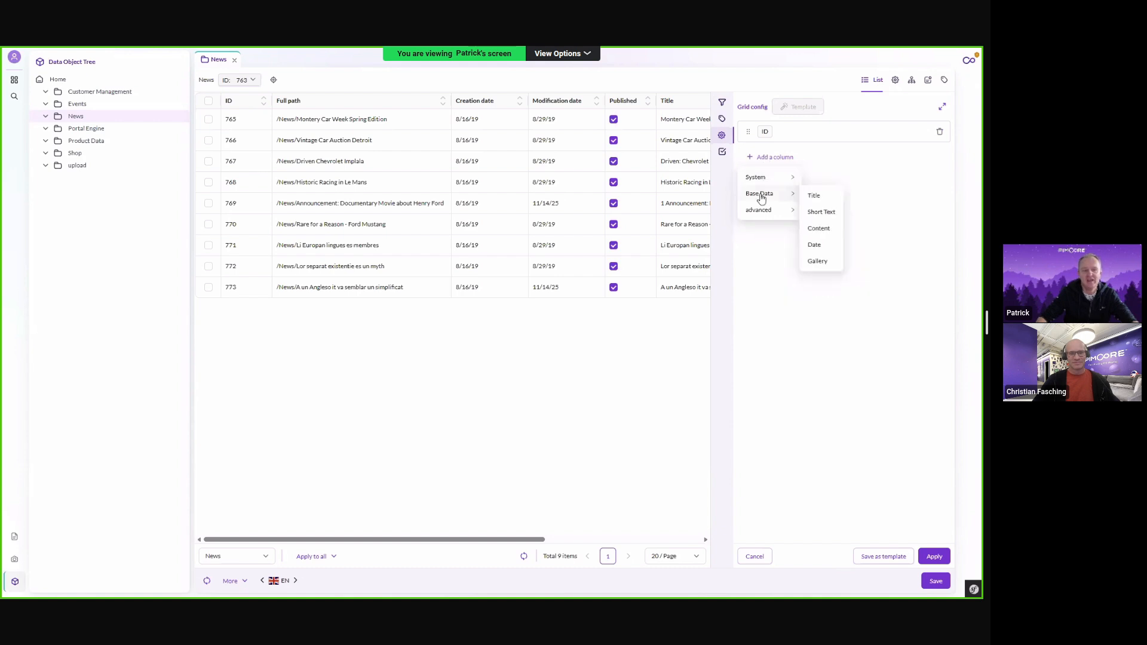
click(819, 201)
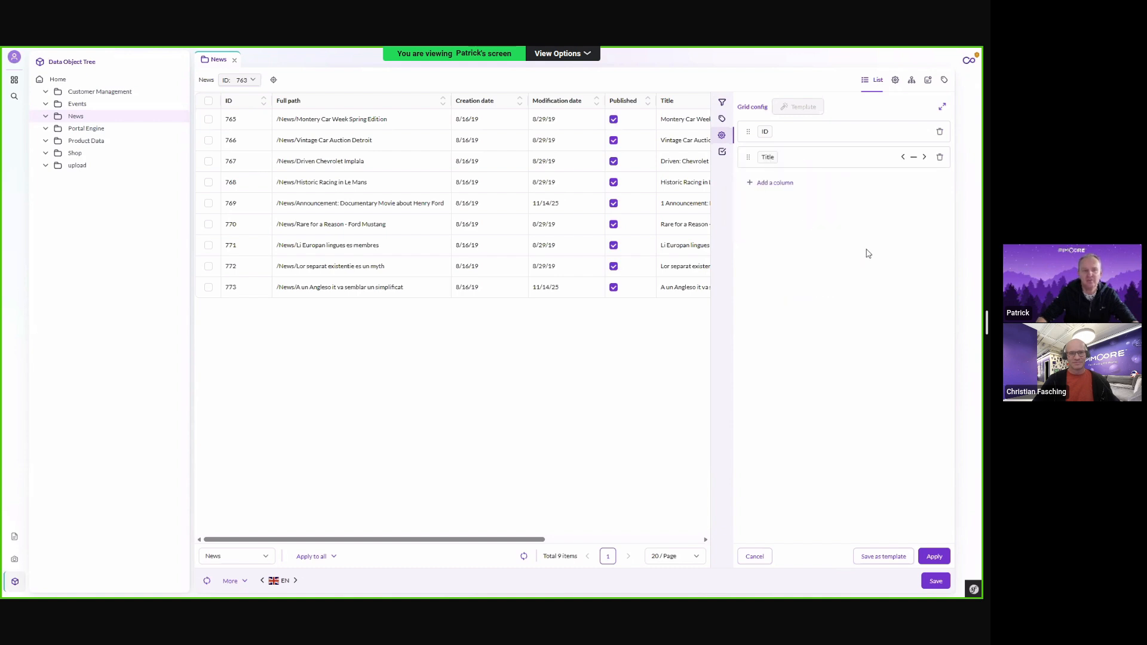
click(764, 186)
mouse_move(768, 219)
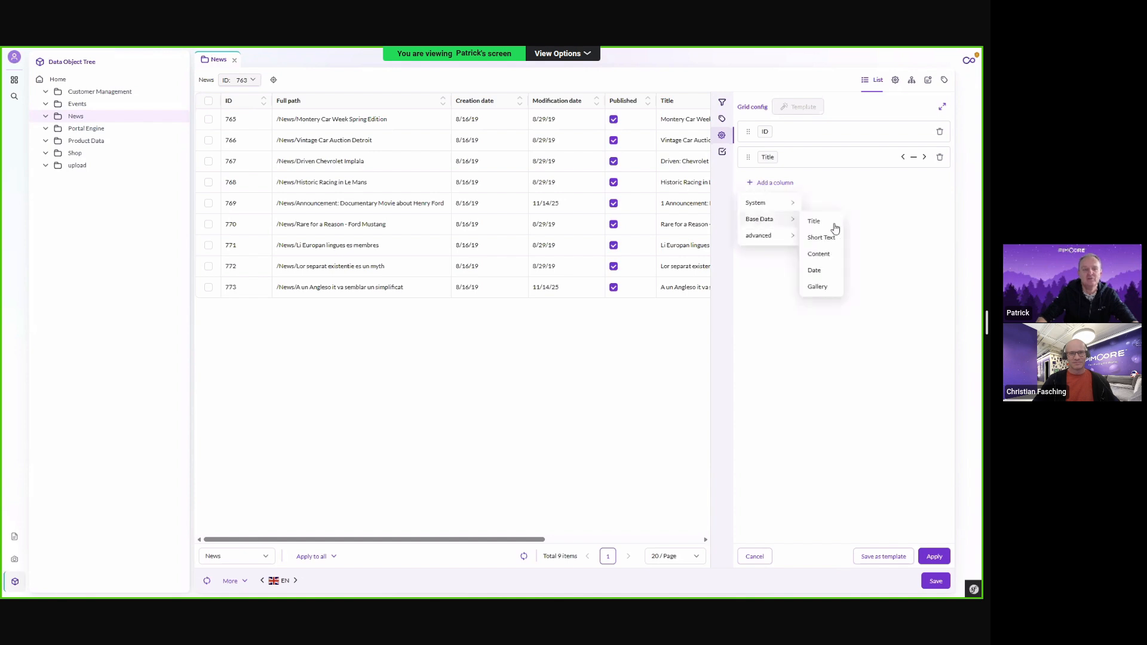
click(821, 236)
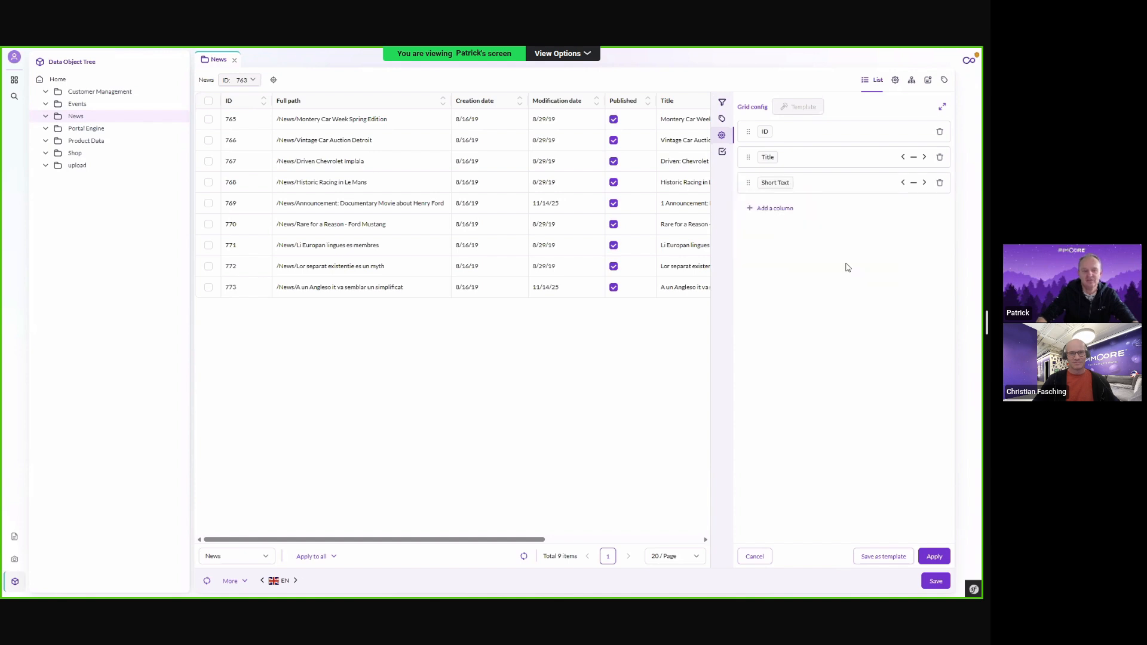
click(934, 556)
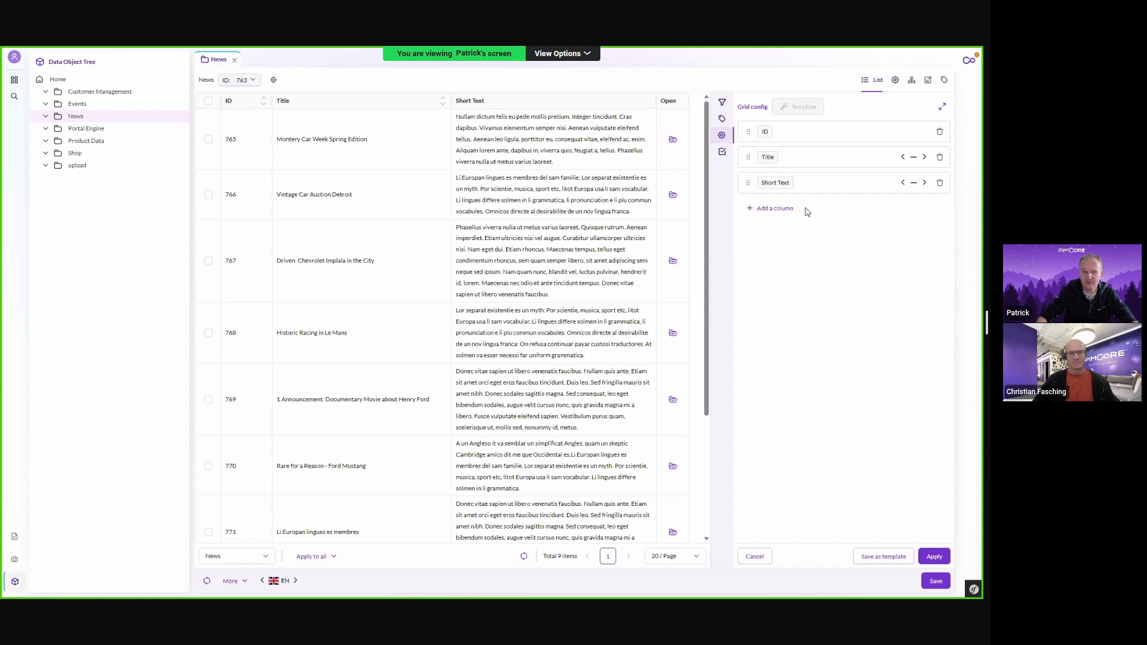
Add an advanced column below Short Text and expand its settings
click(778, 209)
mouse_move(770, 266)
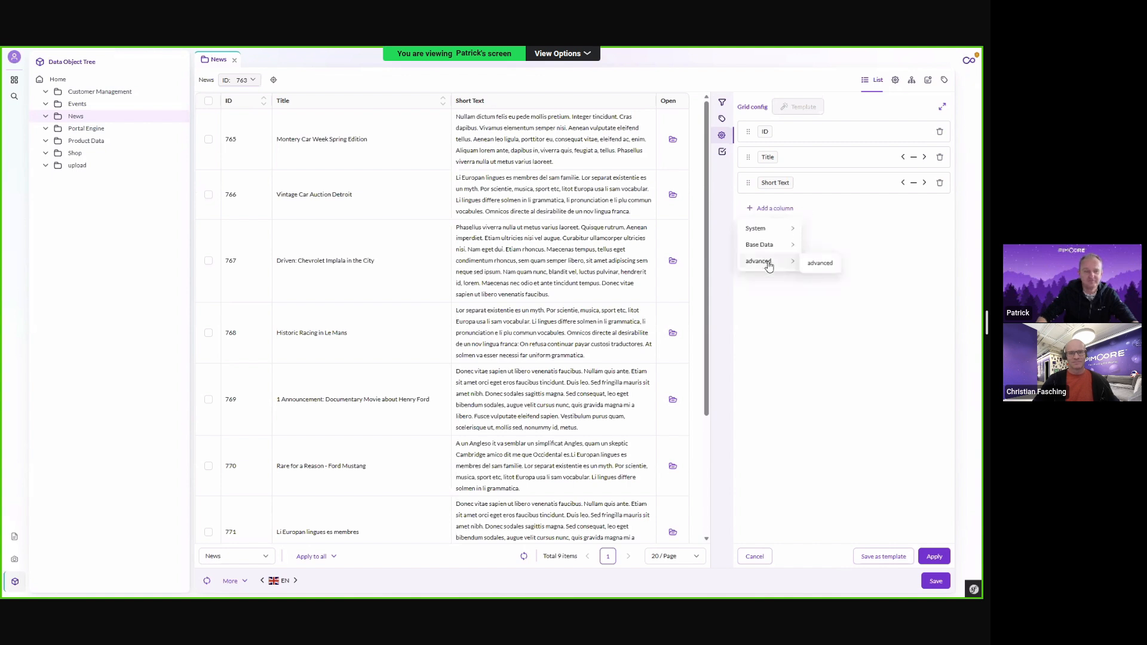
click(825, 265)
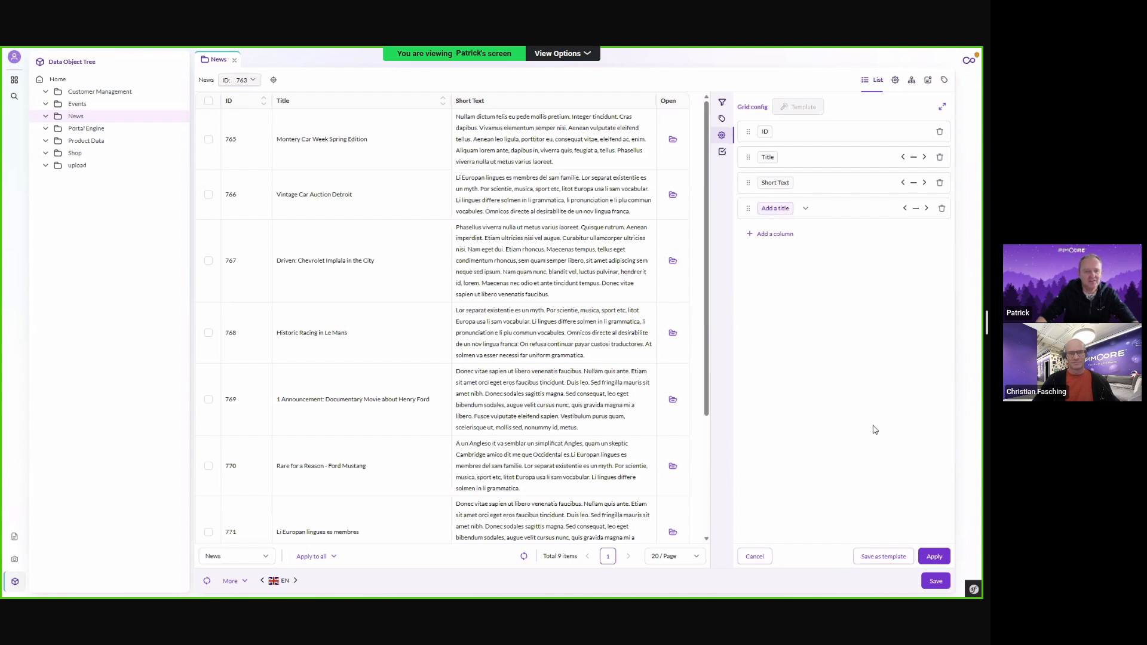
click(807, 210)
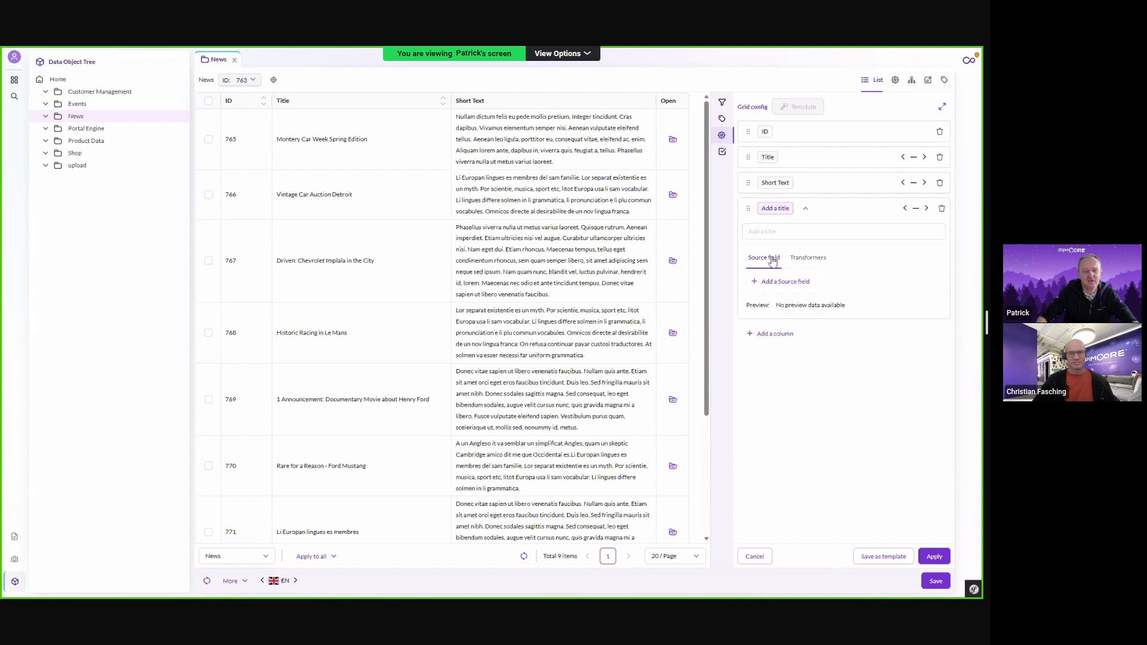
Give the advanced column a static text source field with the text "Demo"
click(782, 285)
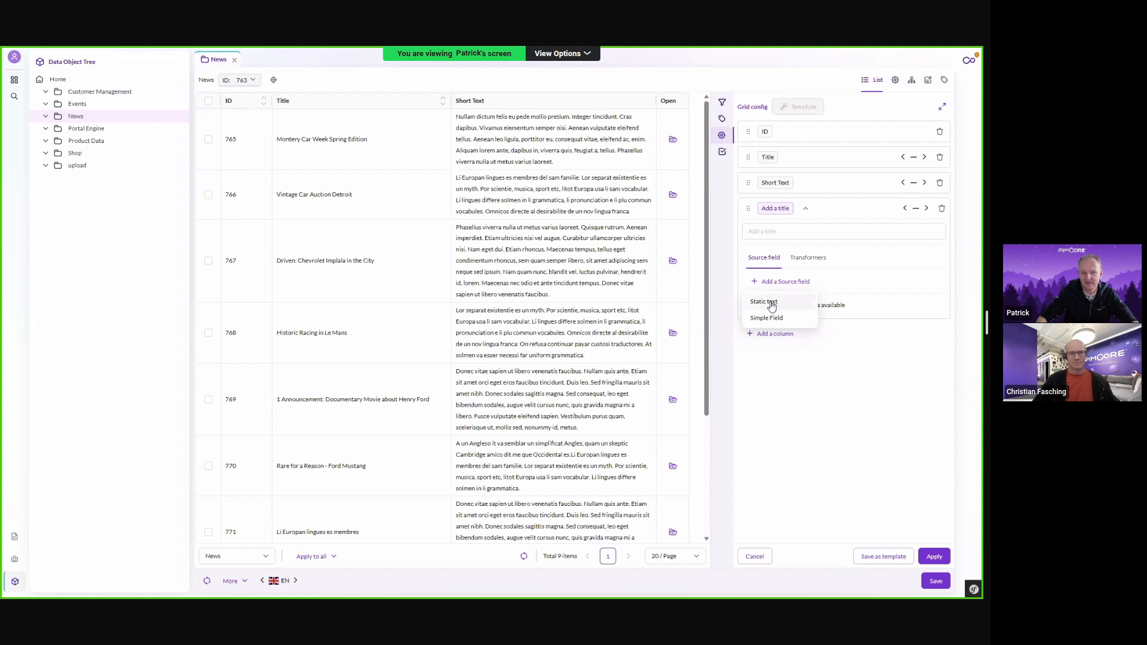
click(772, 303)
click(794, 333)
text(D)
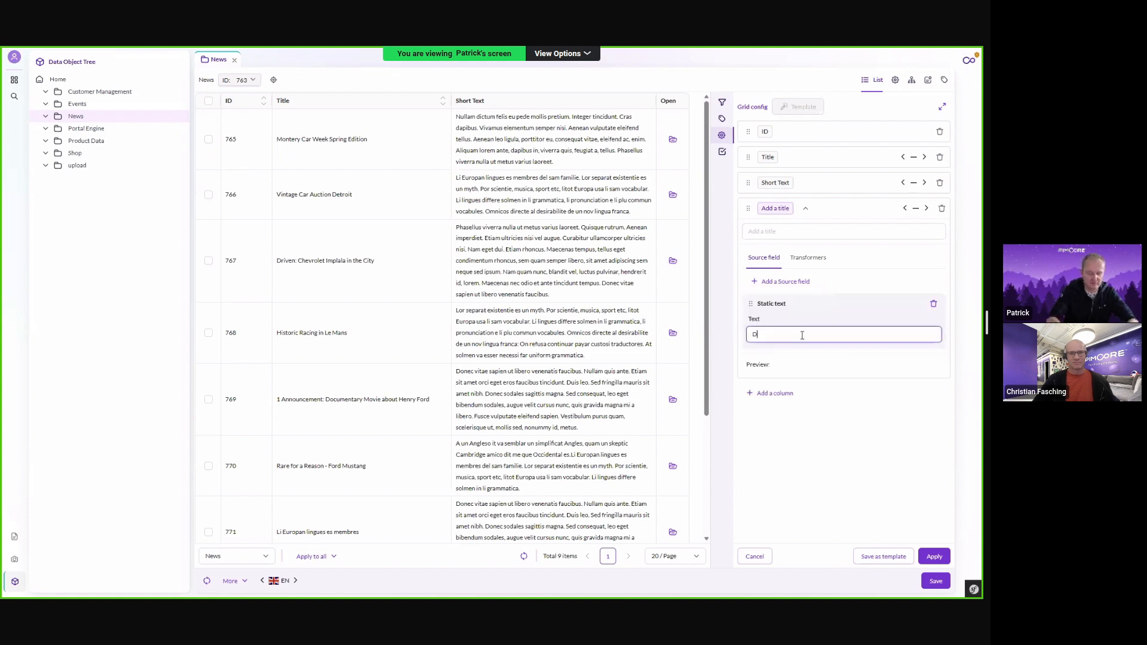
text(emo)
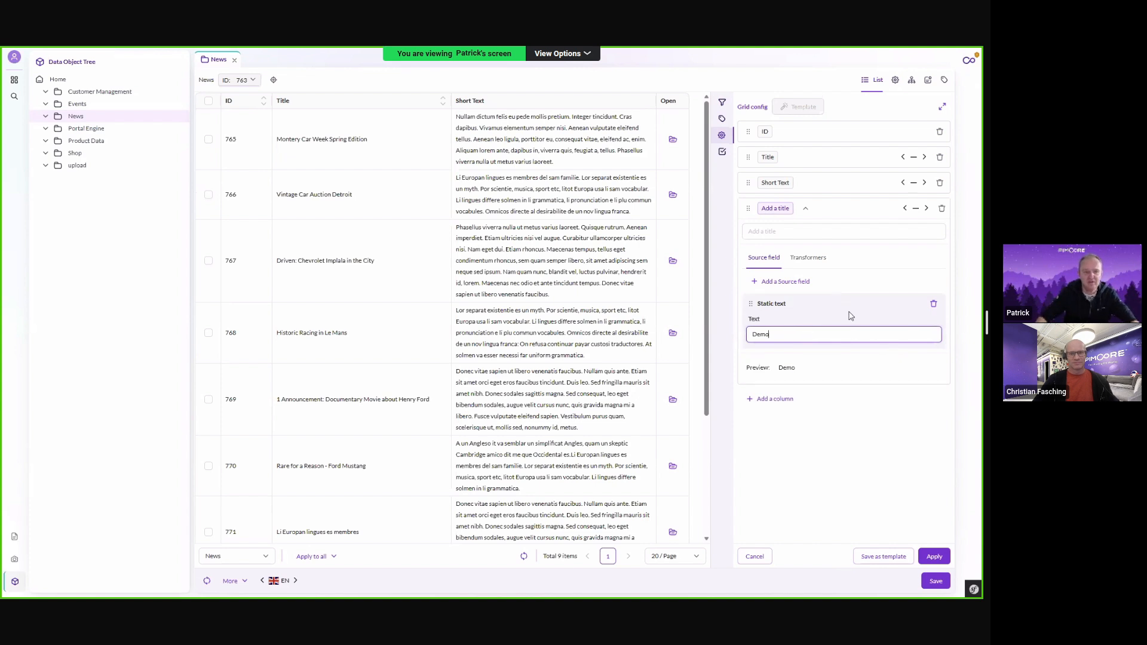
Add a simple field source to the advanced column and set its field to Title
click(784, 283)
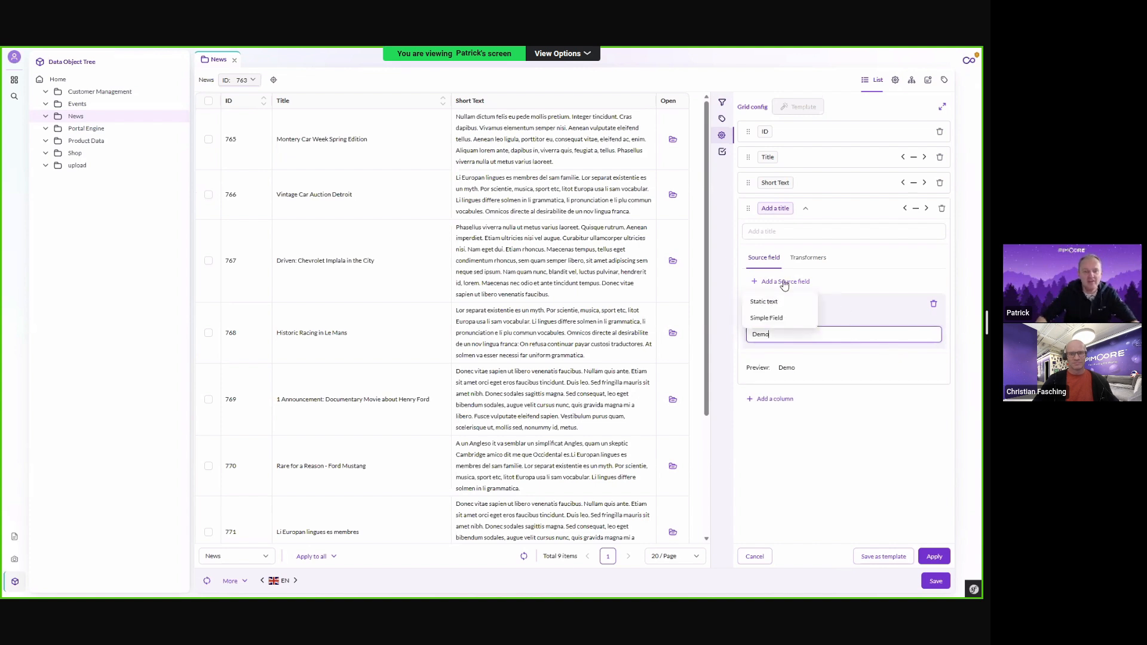
click(766, 322)
right_click(765, 322)
click(758, 327)
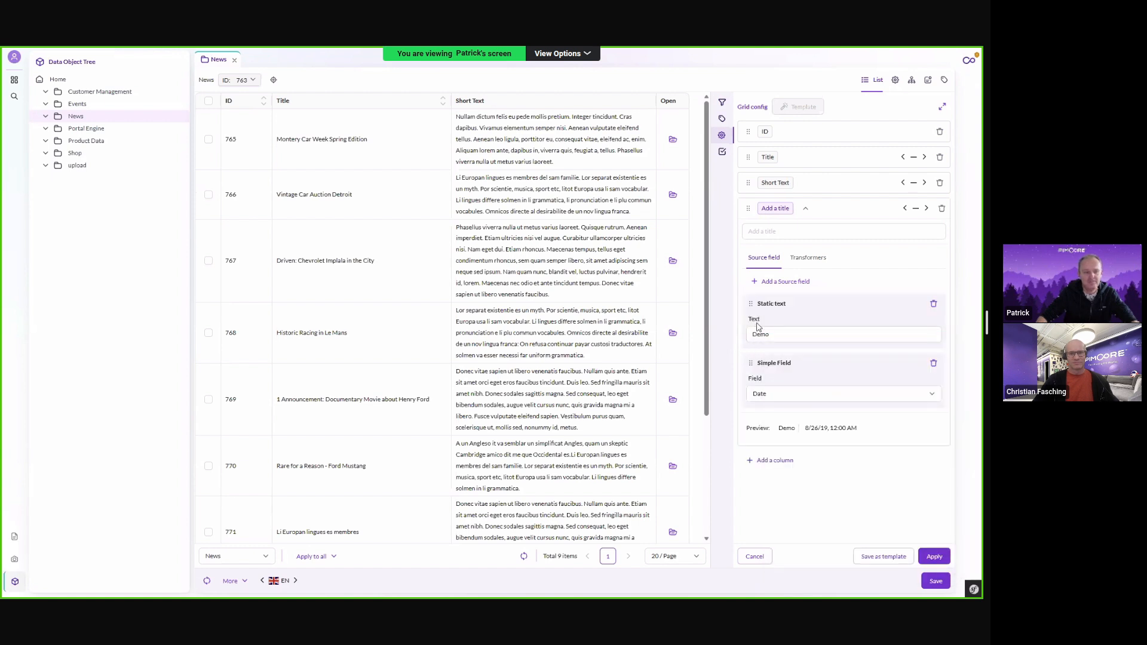
click(807, 395)
text(t)
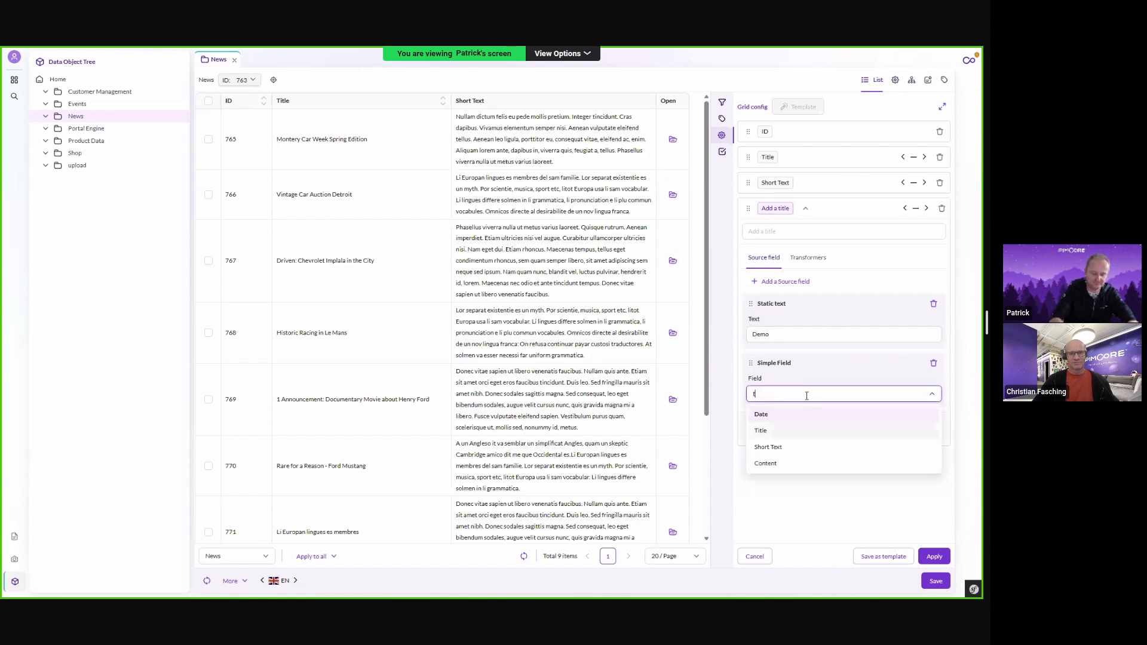
text(i)
click(772, 415)
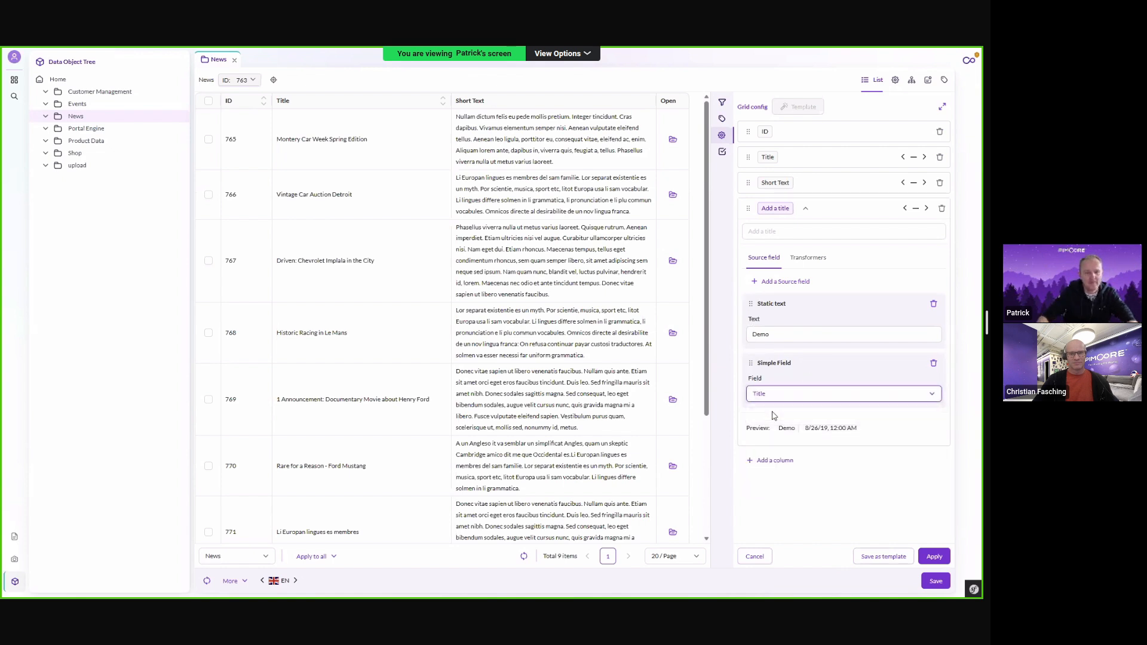
Add a second simple field source to the advanced column and set its field to Short Text
click(767, 286)
click(769, 320)
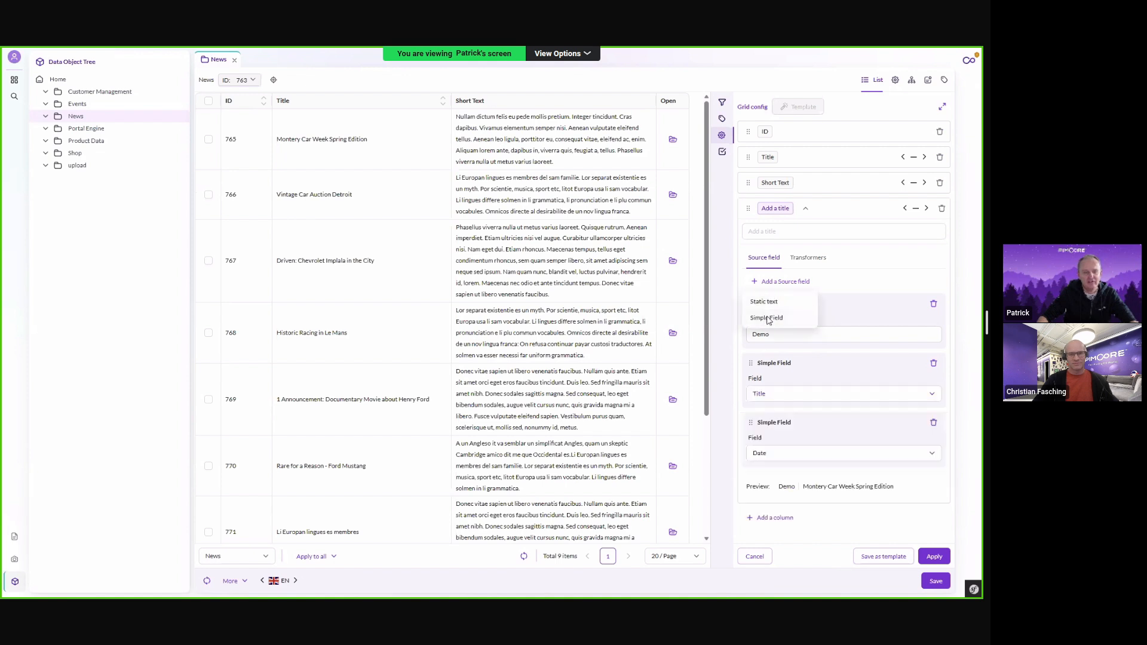
click(779, 454)
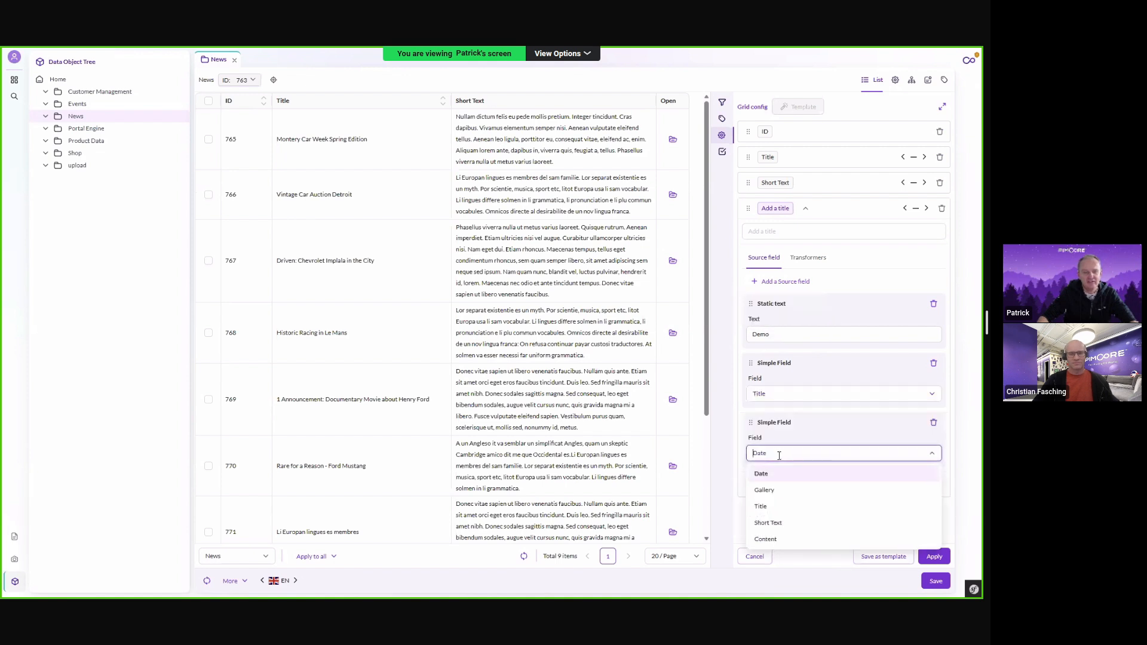
text(desc)
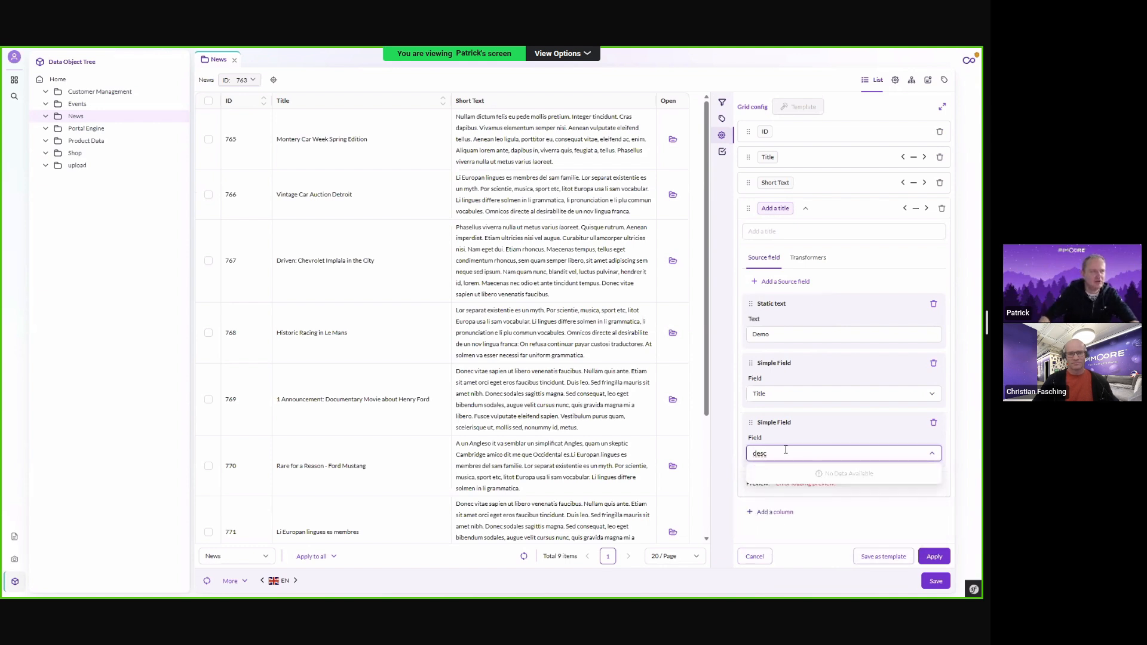
key(ctrl+a)
text(shor)
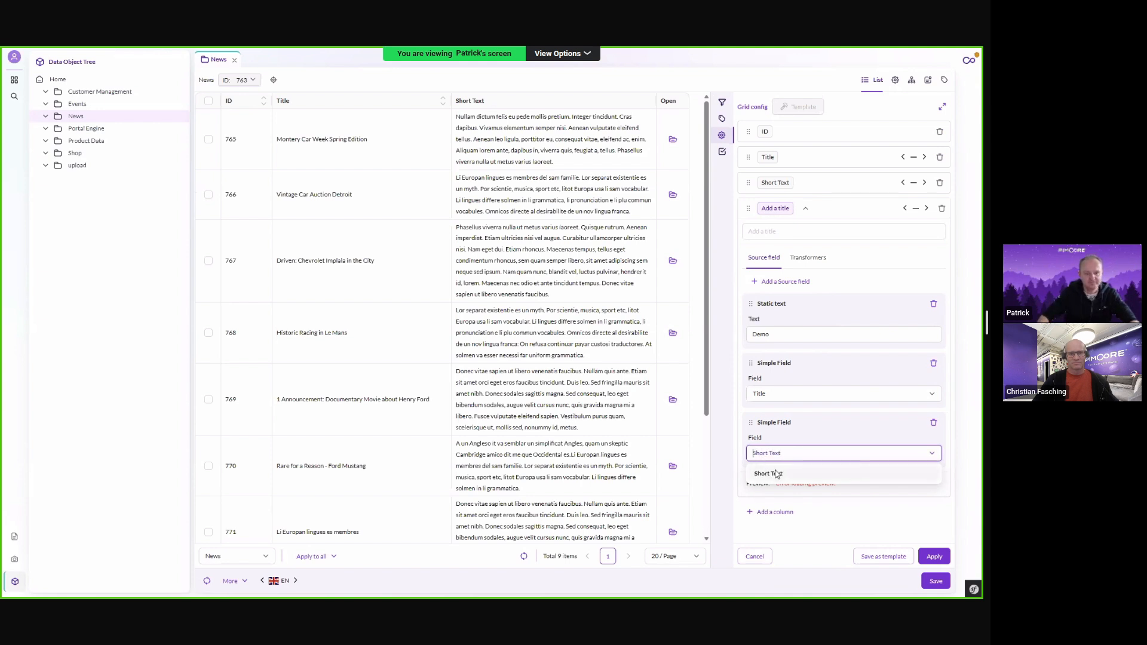
click(765, 474)
scroll(899, 466, down, 1)
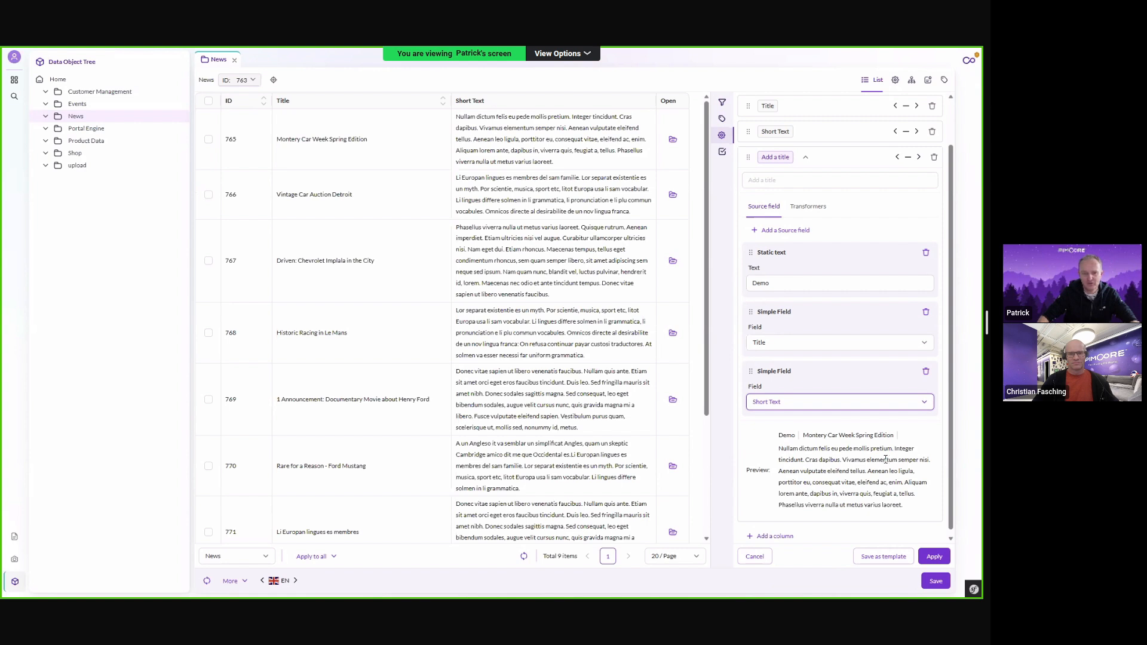
click(809, 207)
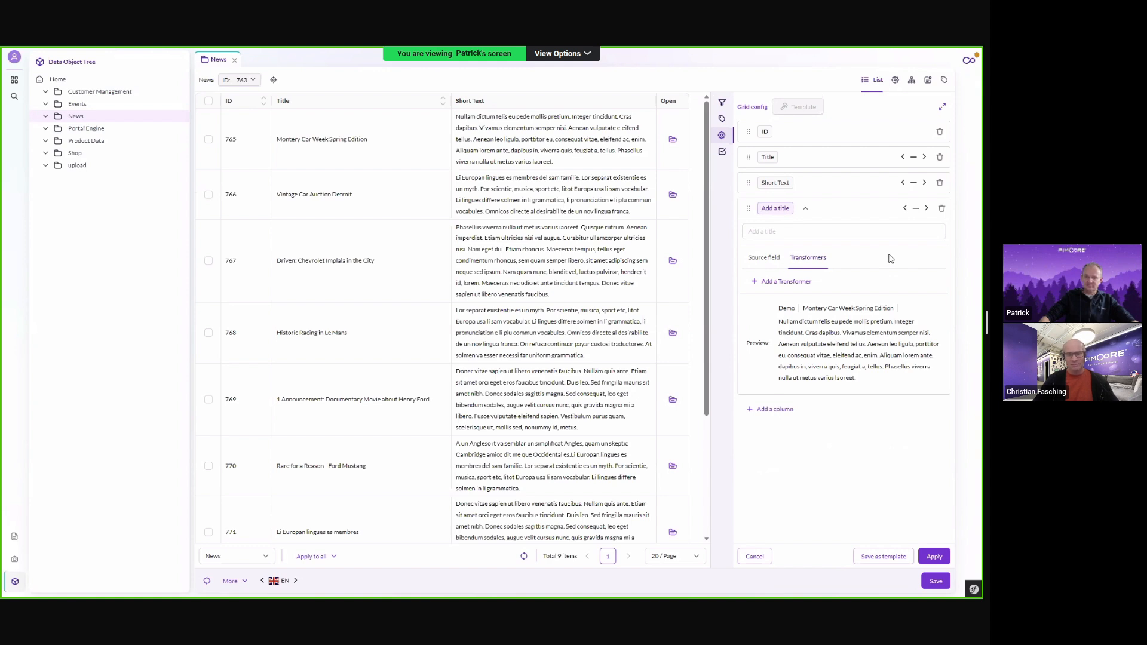
click(773, 260)
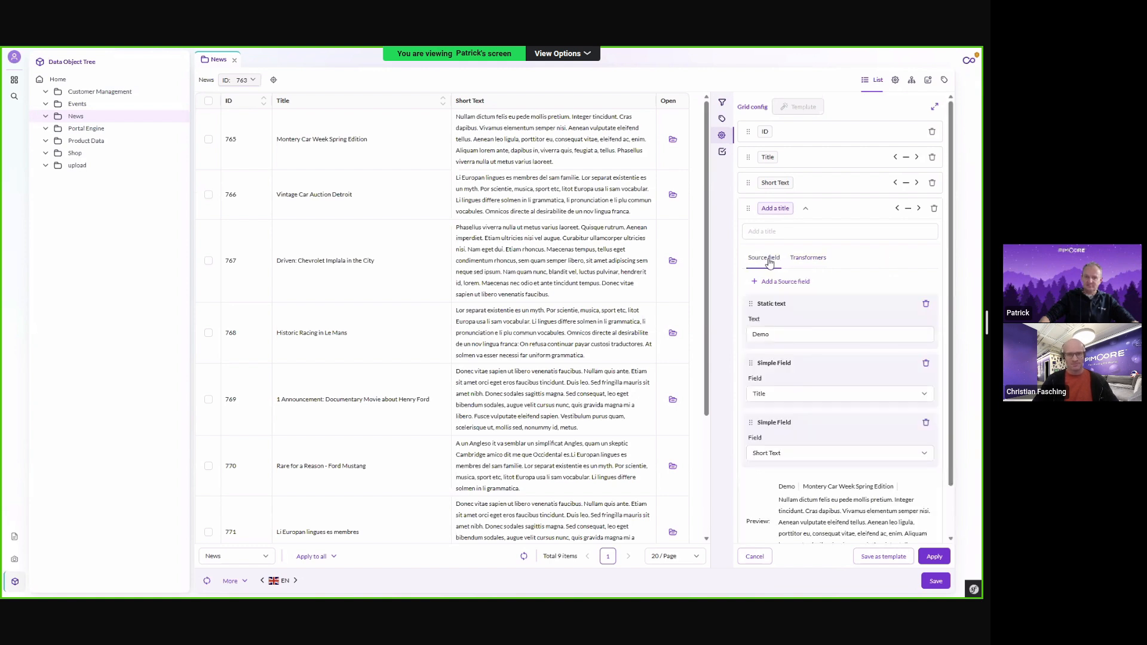
click(777, 285)
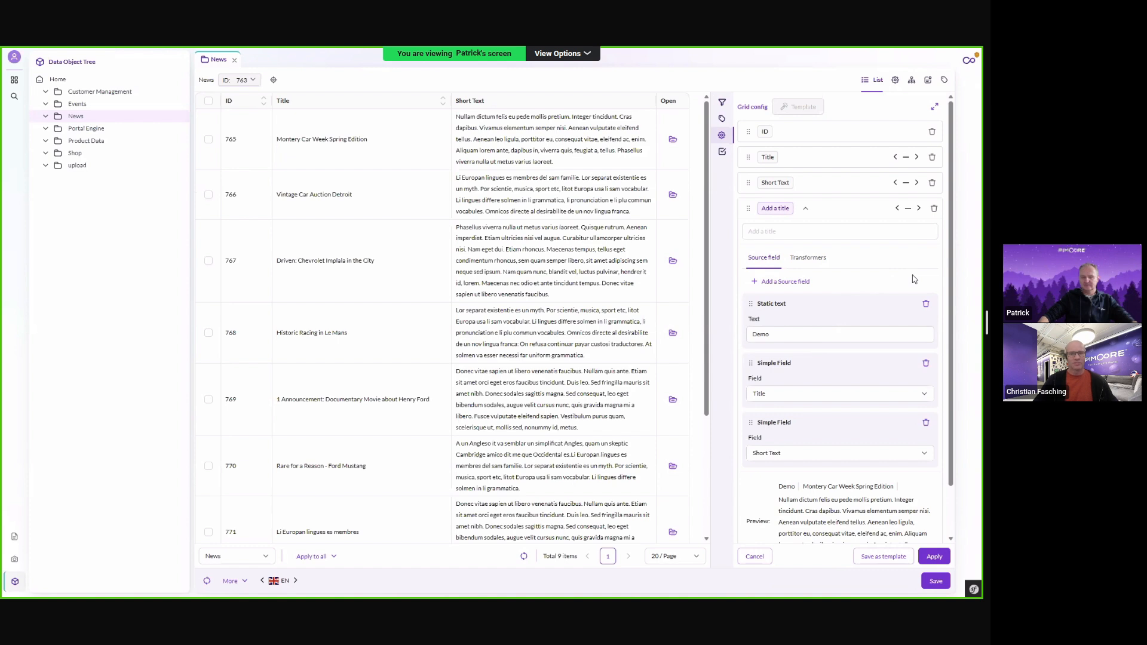
scroll(859, 514, down, 2)
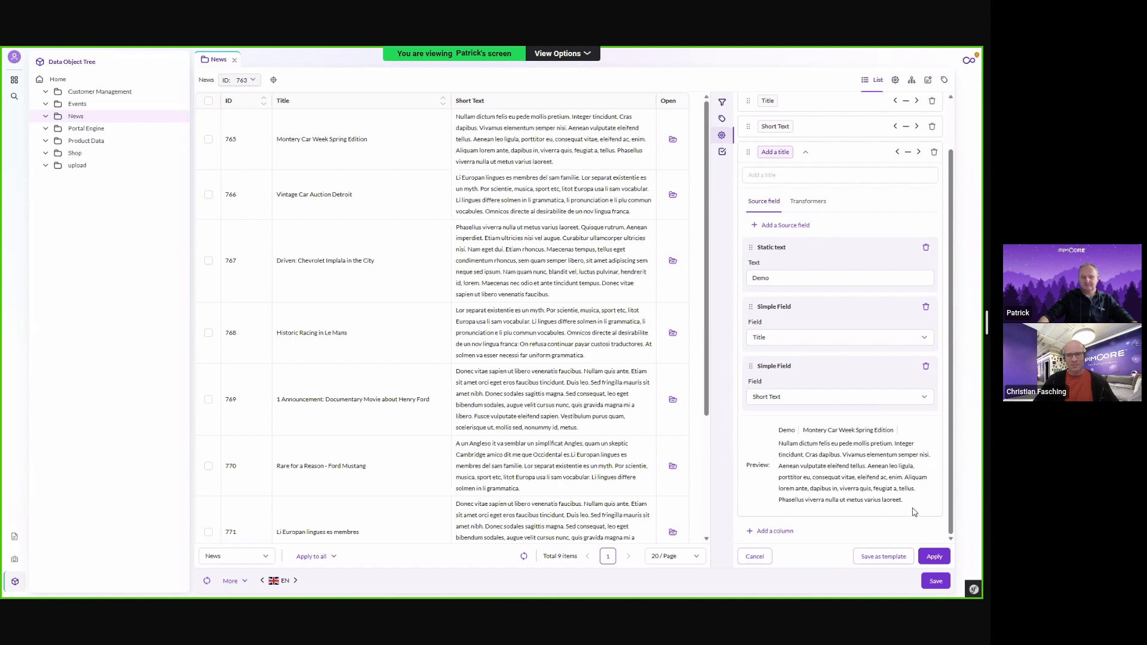
scroll(913, 510, up, 2)
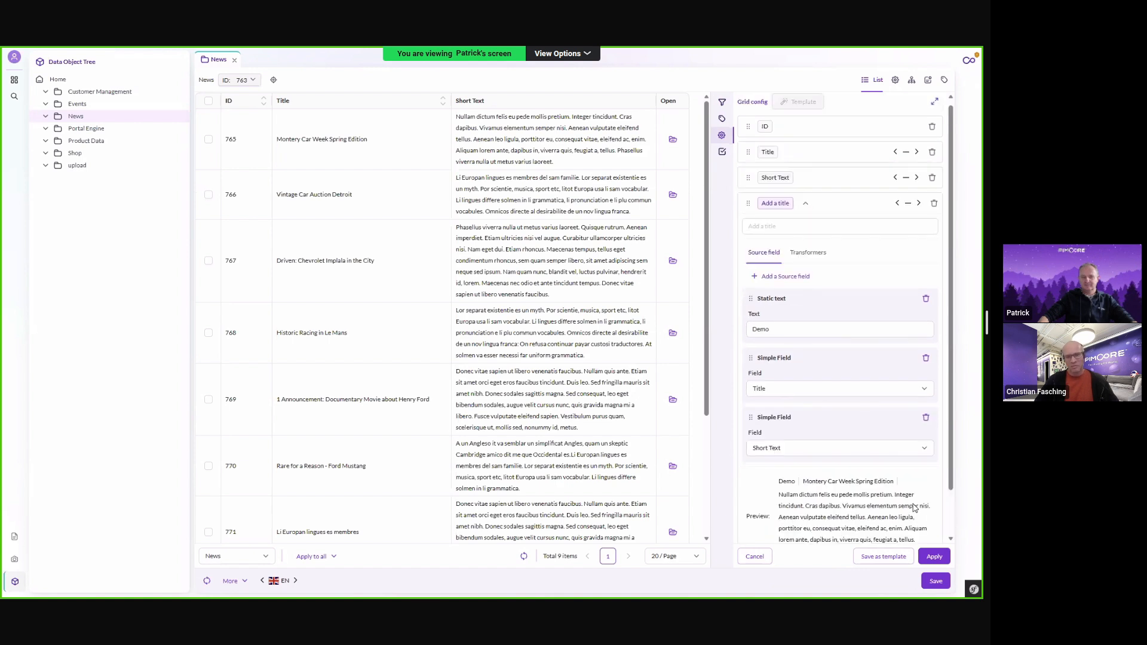
Add a Combine Values string transformer with a colon surrounded by spaces as glue, and apply the grid configuration
click(811, 253)
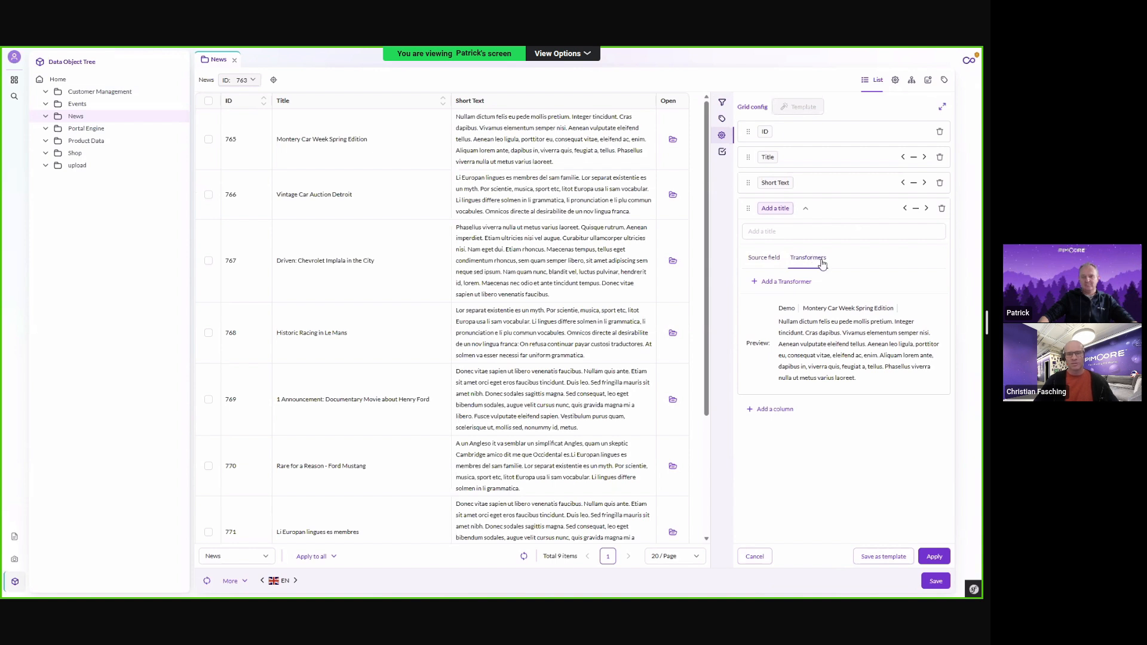
click(773, 287)
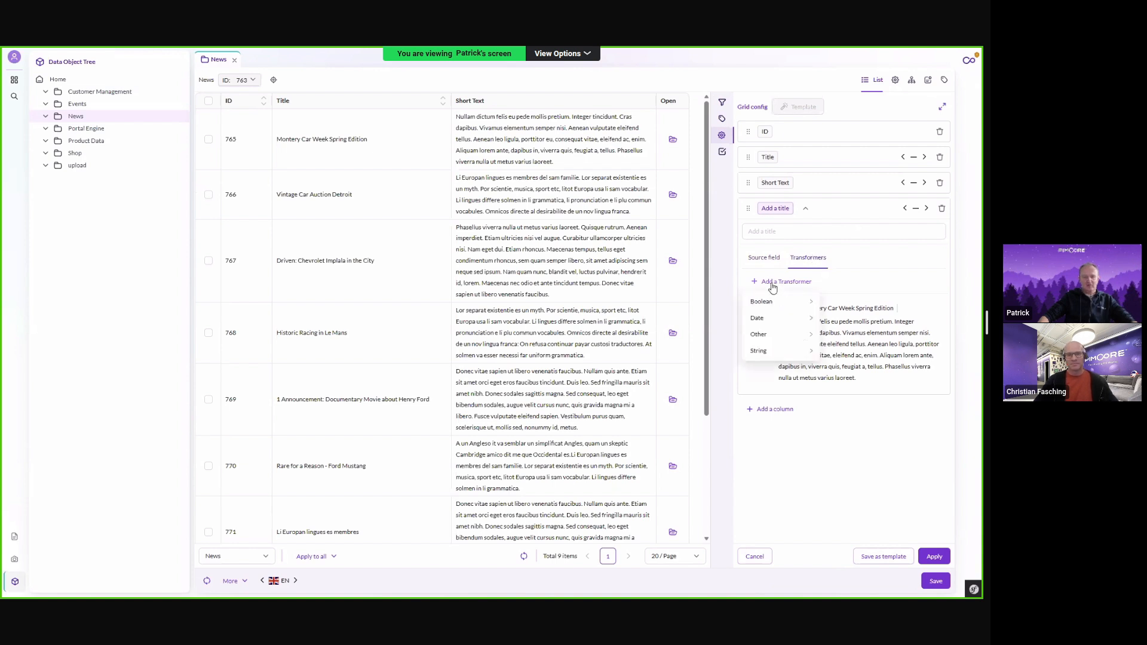
mouse_move(769, 353)
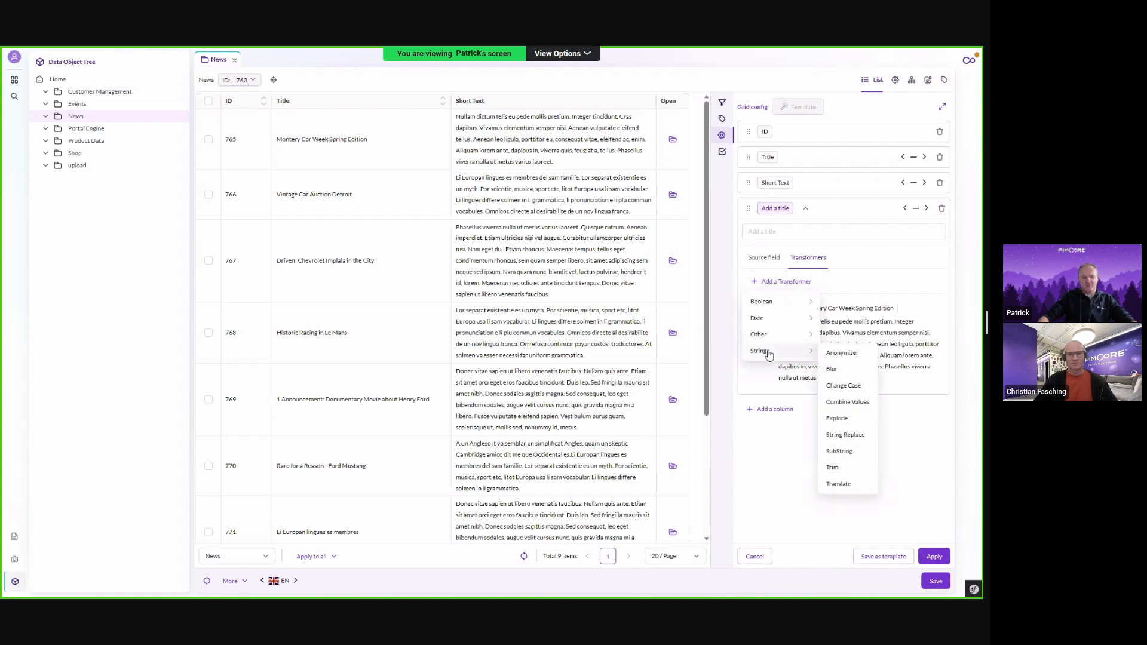
click(842, 405)
click(797, 334)
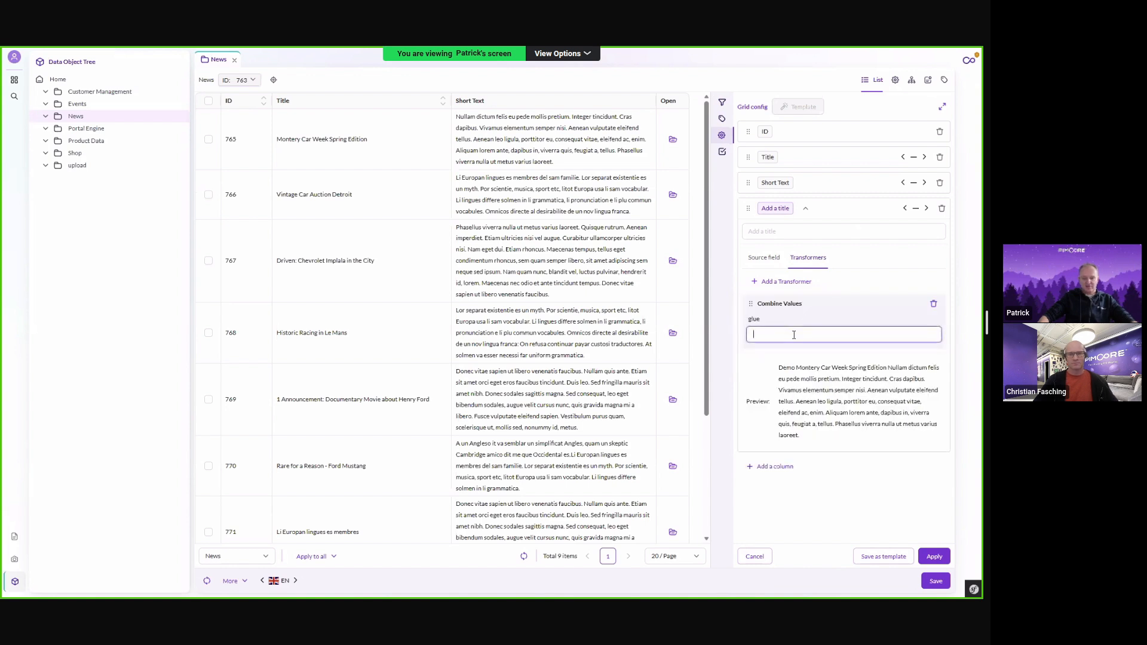
text(:)
click(851, 394)
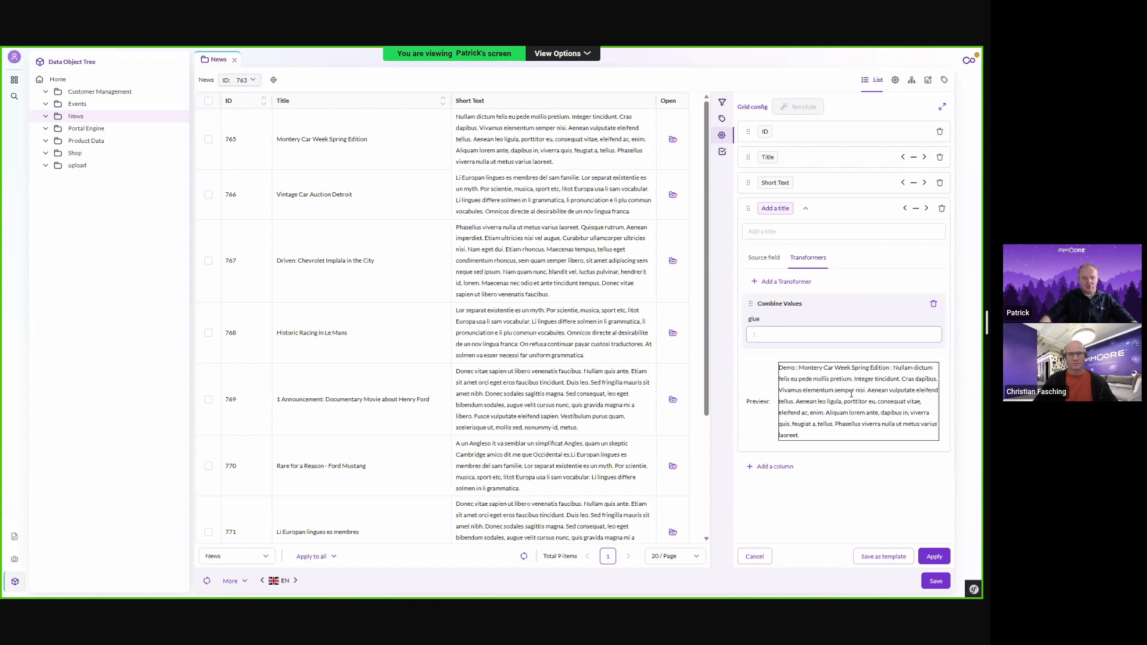
double_click(797, 368)
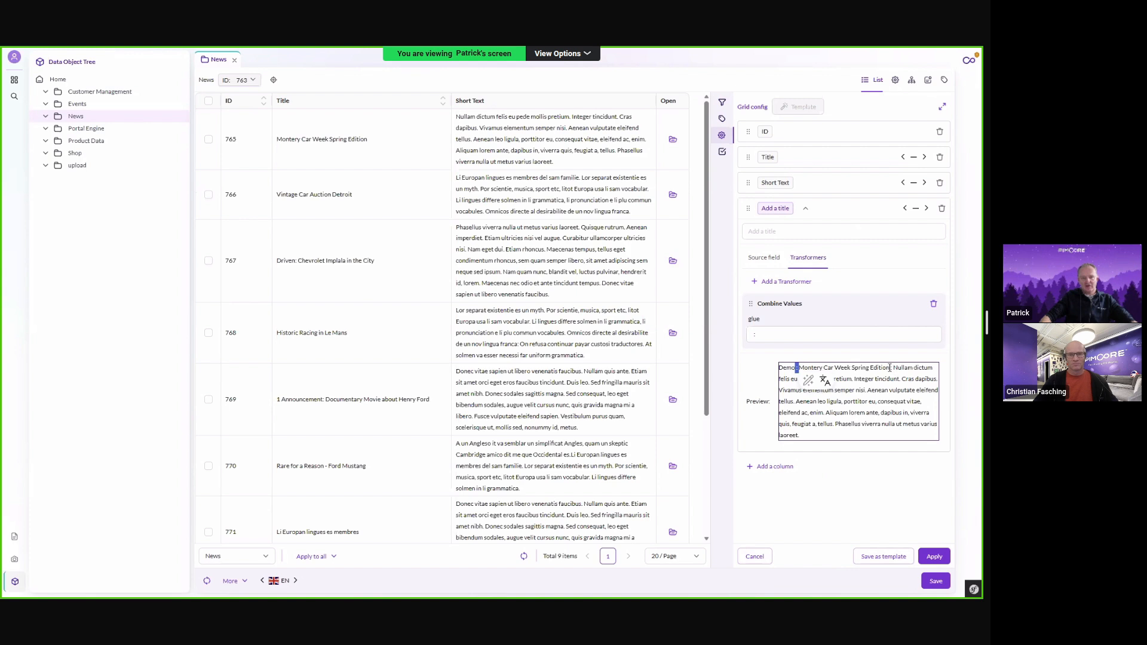
click(836, 330)
click(933, 557)
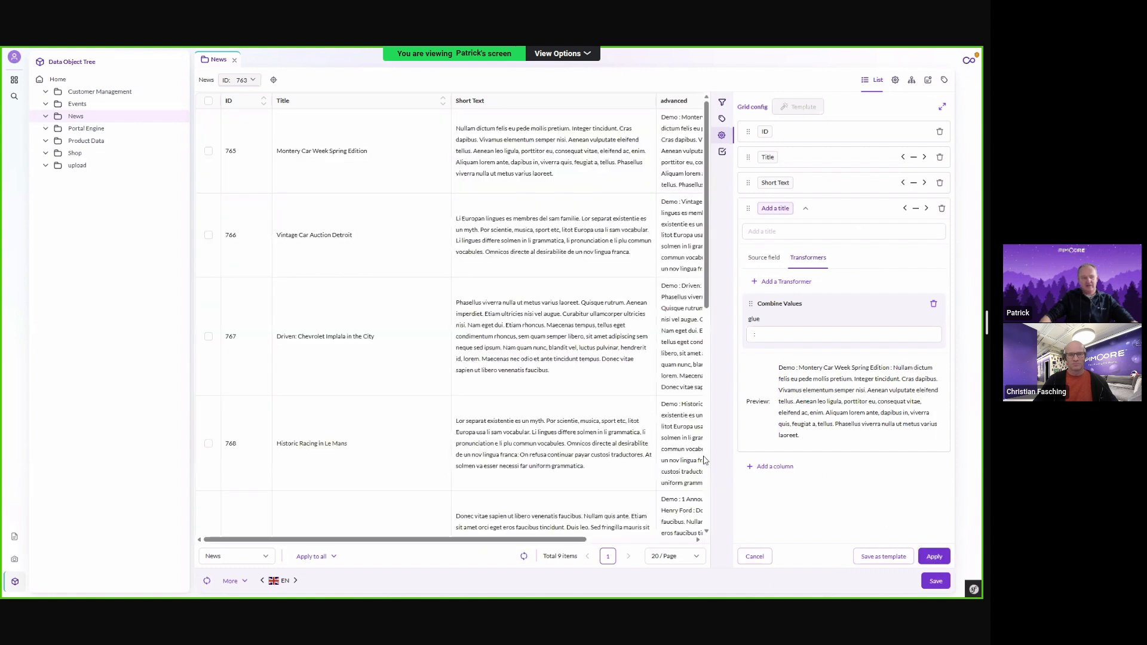
click(607, 541)
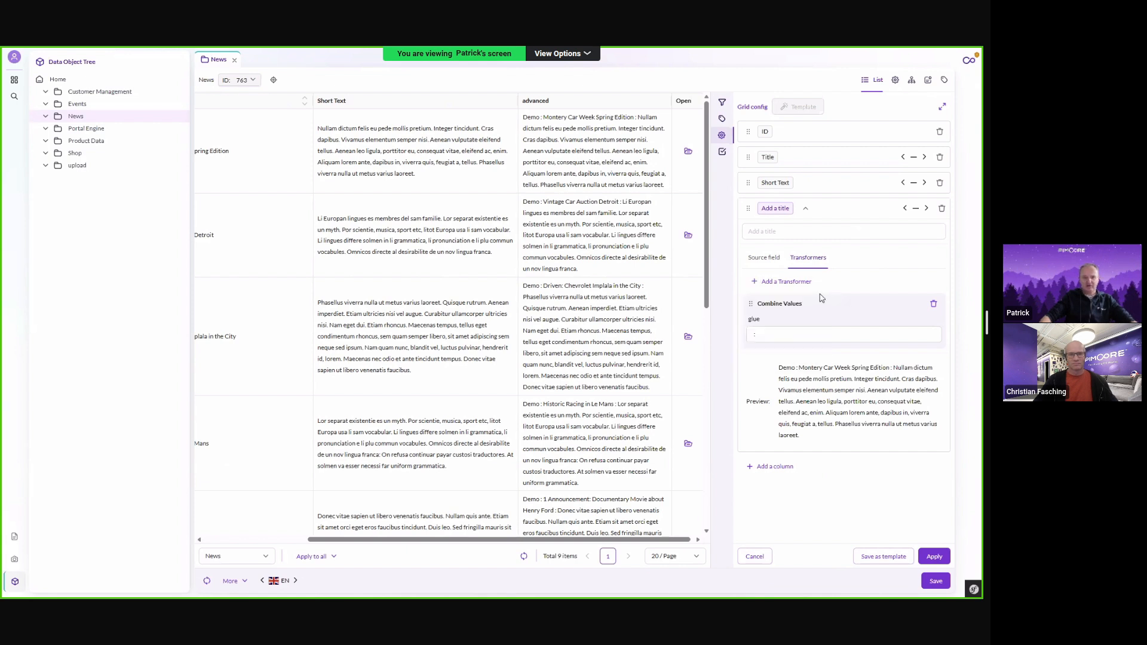
Add a Change Case string transformer in Uppercase mode to the advanced column and apply the grid configuration
mouse_move(800, 286)
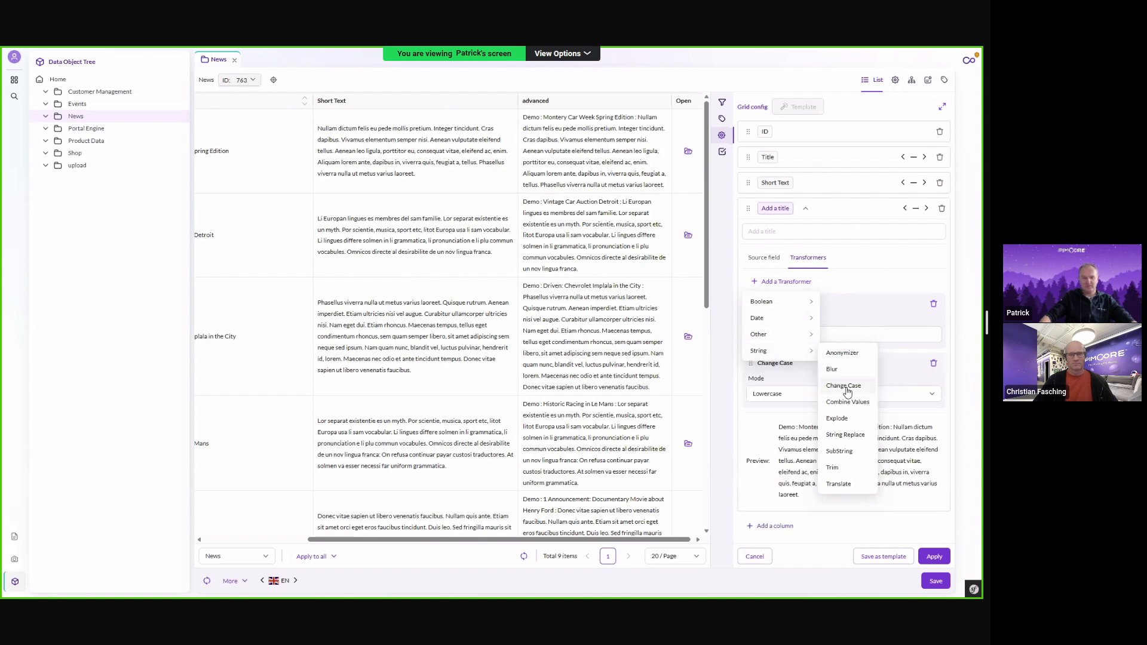
click(848, 386)
click(934, 396)
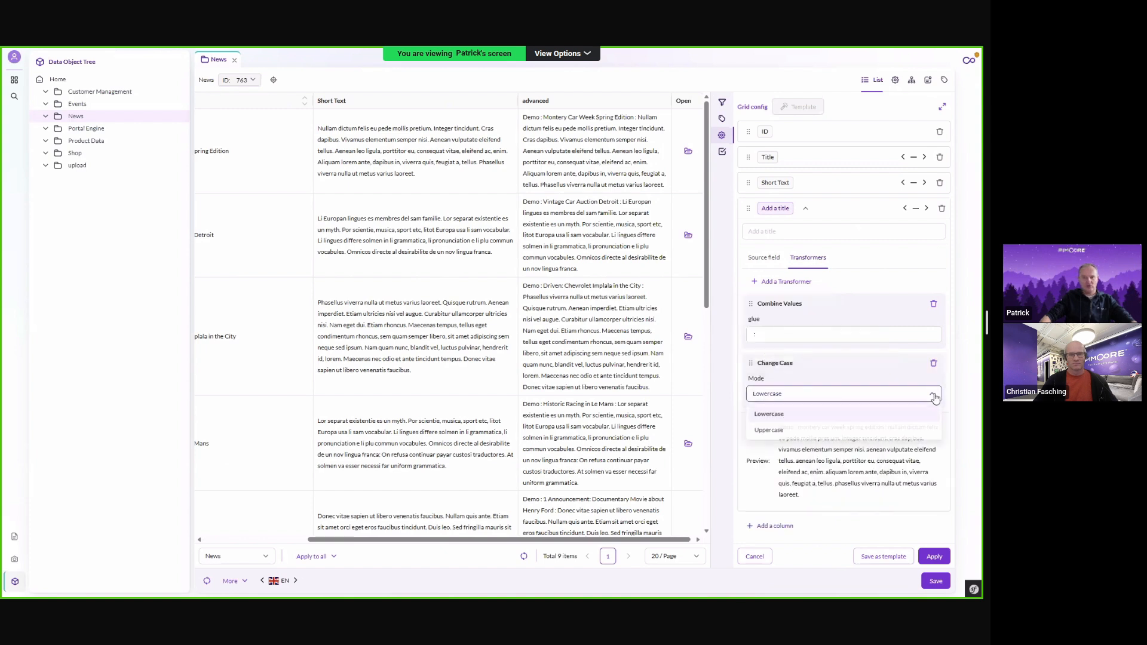
click(812, 430)
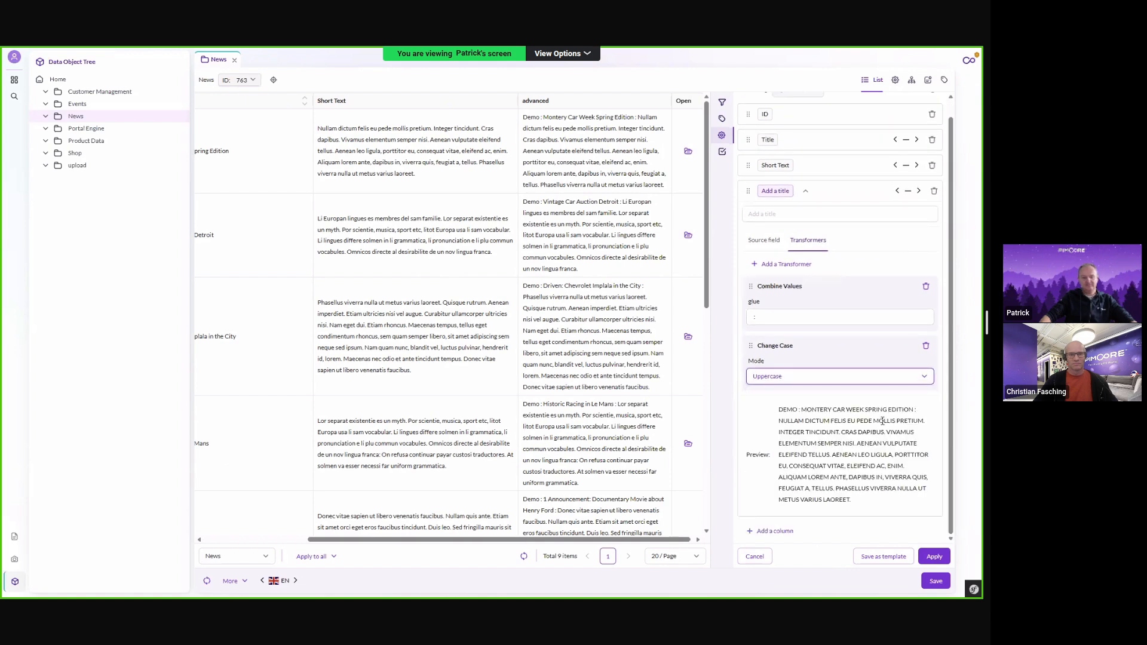
click(935, 557)
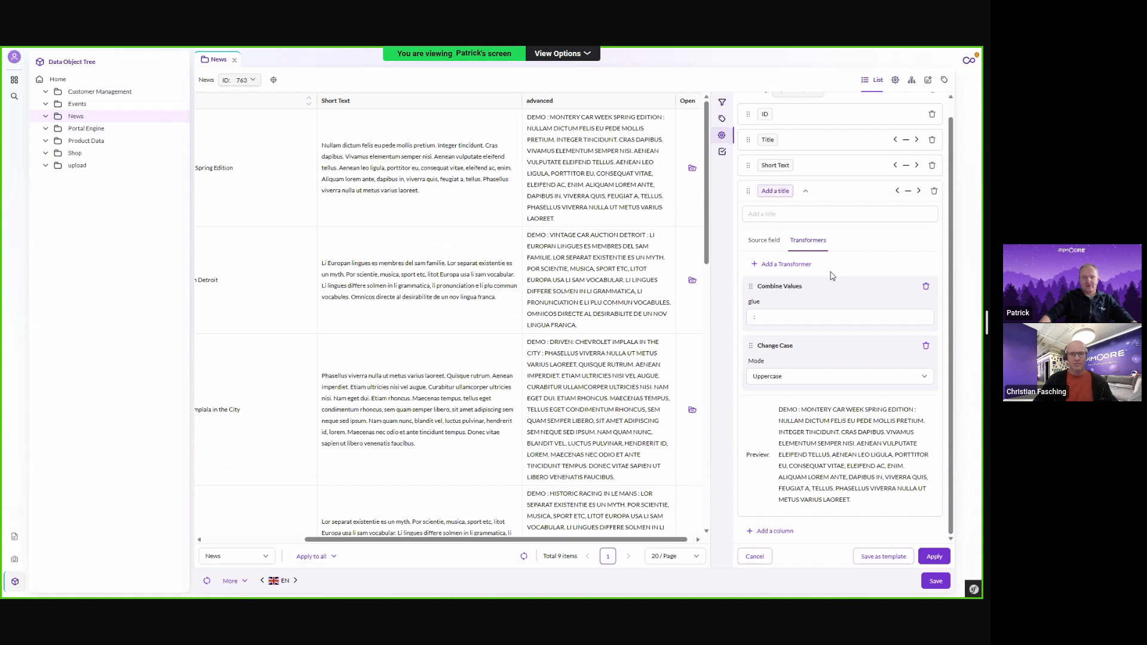
Add a Twig Operator transformer below Change Case in the advanced column and open its Twig template for editing
click(795, 266)
mouse_move(777, 292)
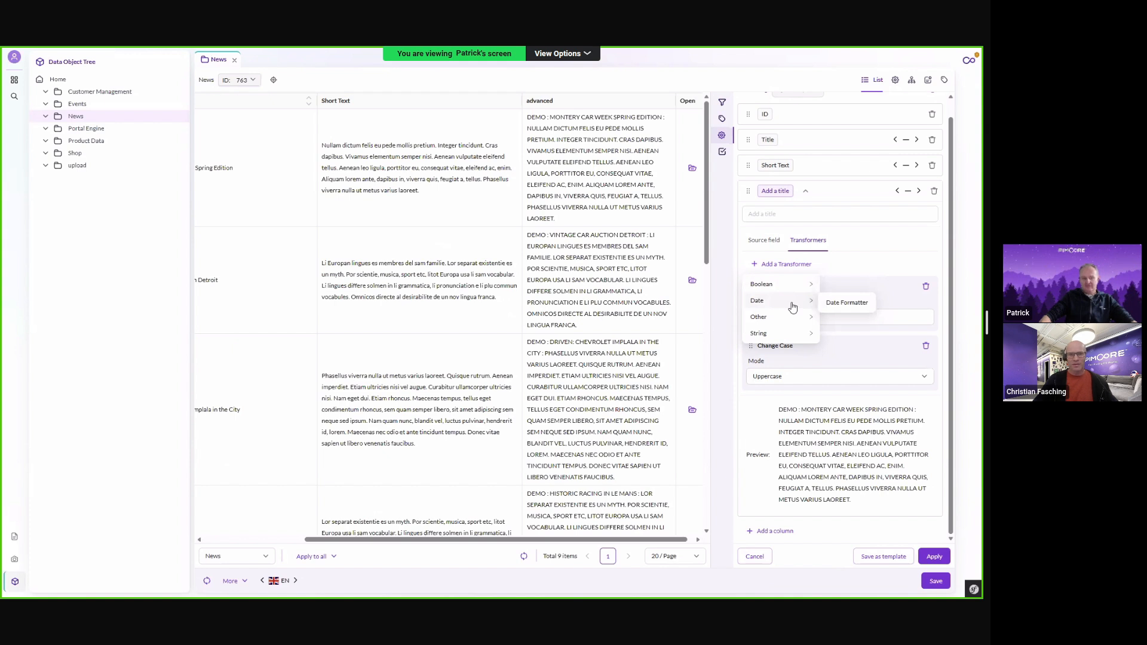
mouse_move(765, 336)
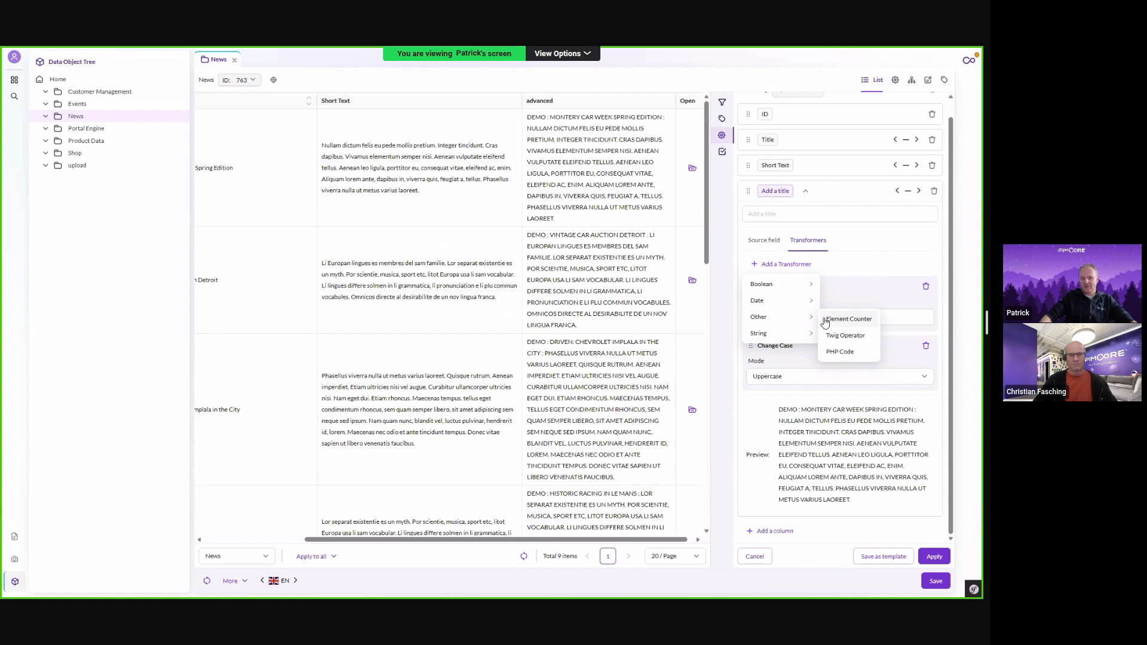
click(858, 339)
scroll(885, 287, down, 1)
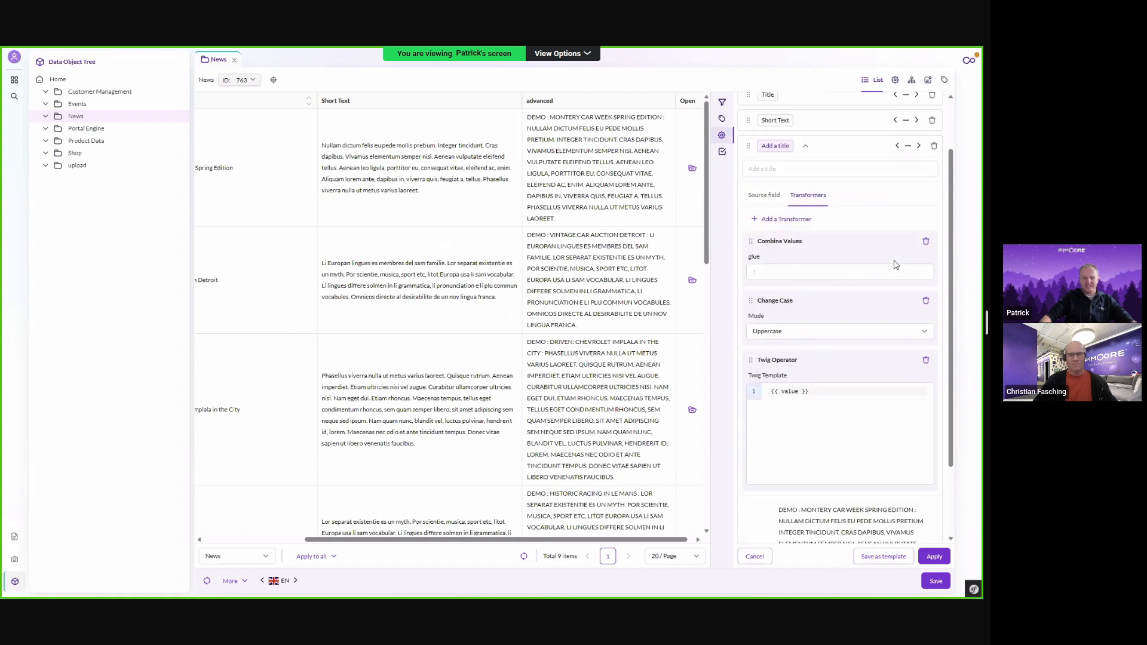
click(835, 388)
scroll(831, 401, up, 1)
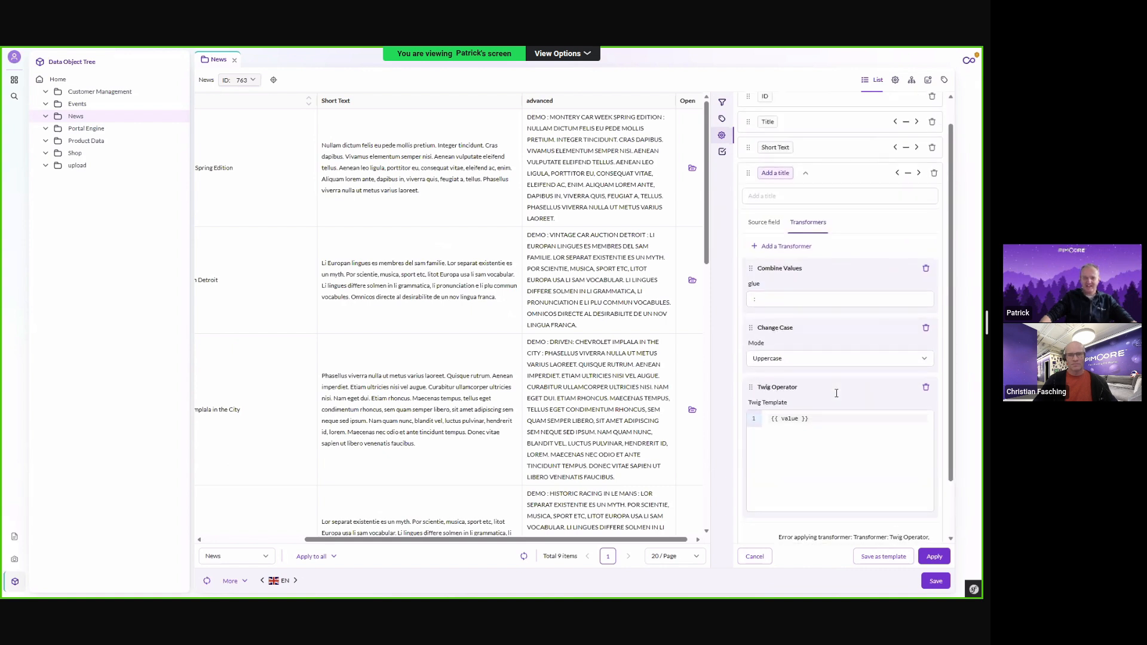